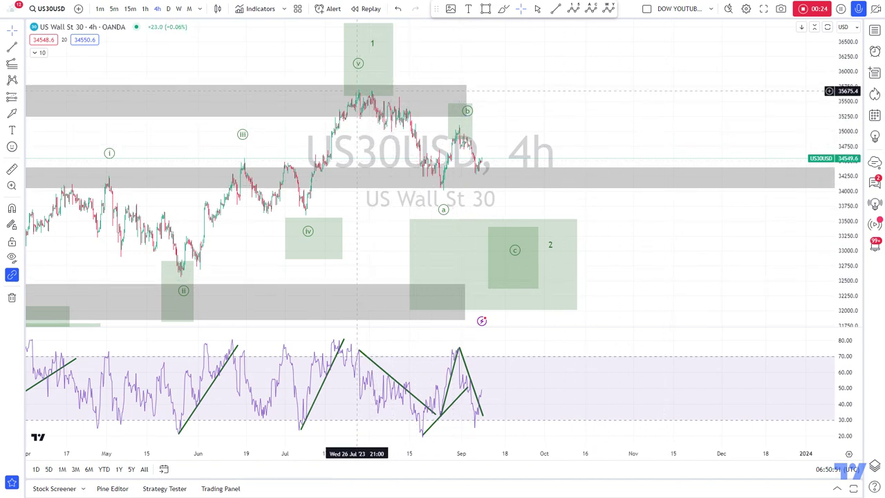
# Draw a trend-based Fib extension on the 4-hour chart from wave 1's high at about 35,698 to wave a's low at 34,018 and wave b's high at 35,112
pyautogui.click(12, 64)
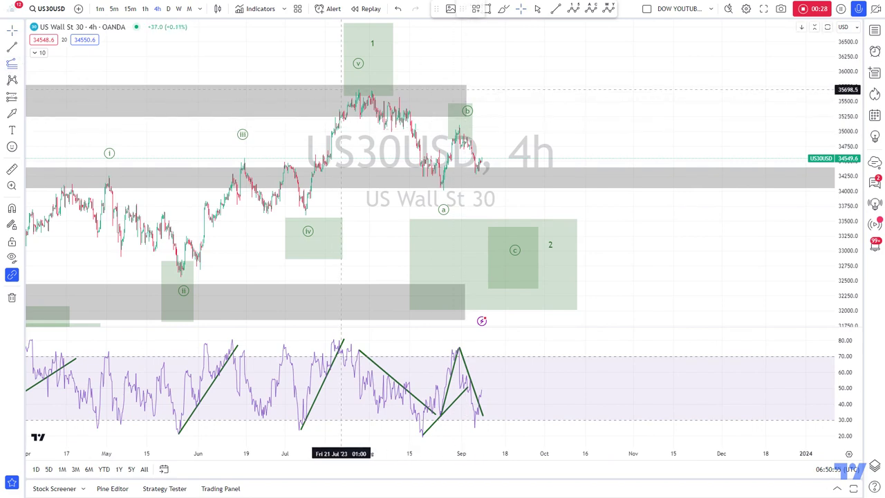
pyautogui.click(341, 89)
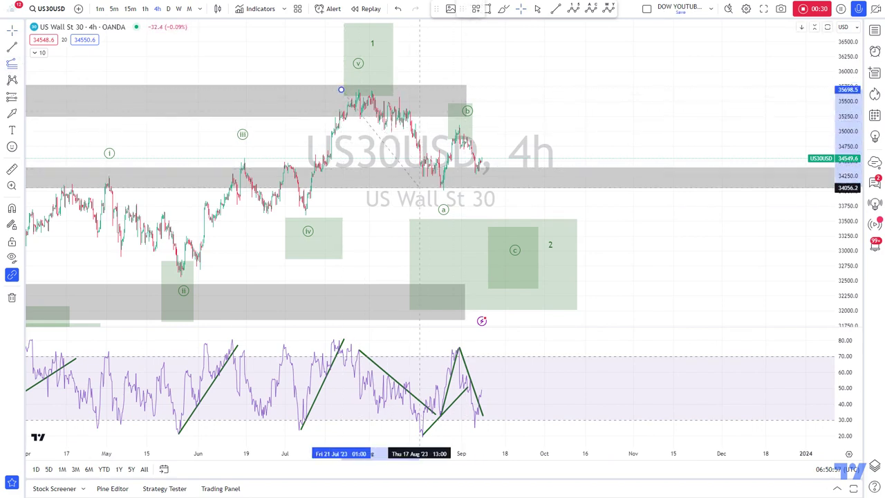
pyautogui.click(422, 190)
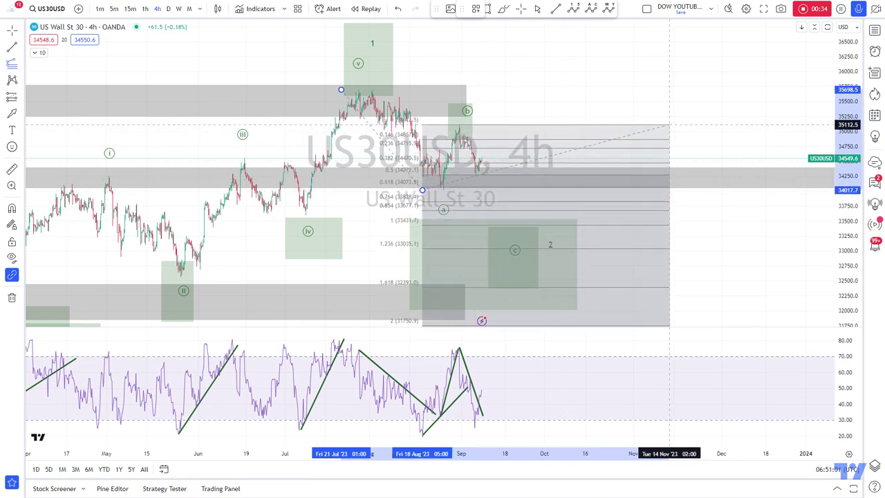
pyautogui.click(669, 125)
# Fit the inner wave c target box to the extension's 1 and 1.618 levels, and delete the Fib extension
pyautogui.click(512, 226)
pyautogui.moveTo(513, 226); pyautogui.dragTo(513, 224)
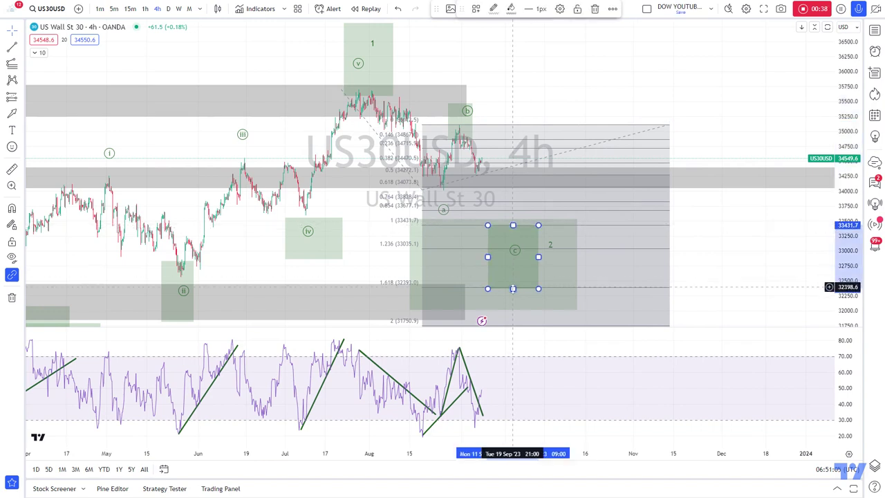
pyautogui.moveTo(513, 288); pyautogui.dragTo(512, 288)
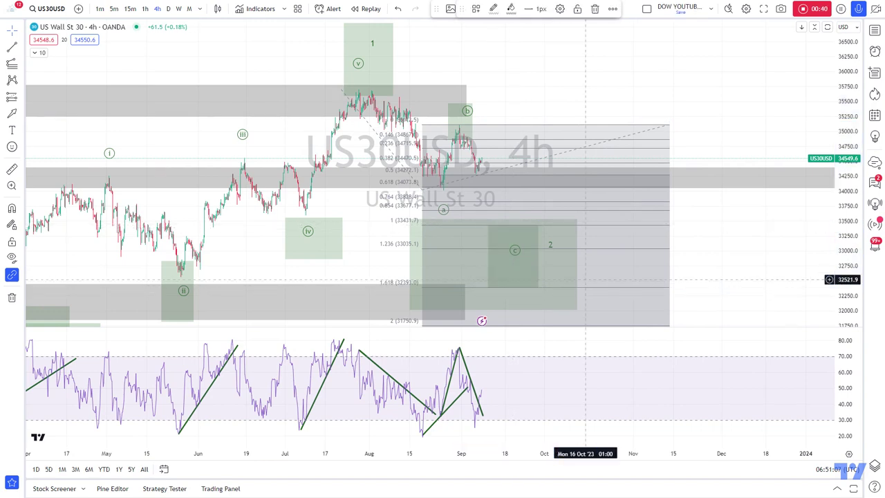
pyautogui.click(669, 126)
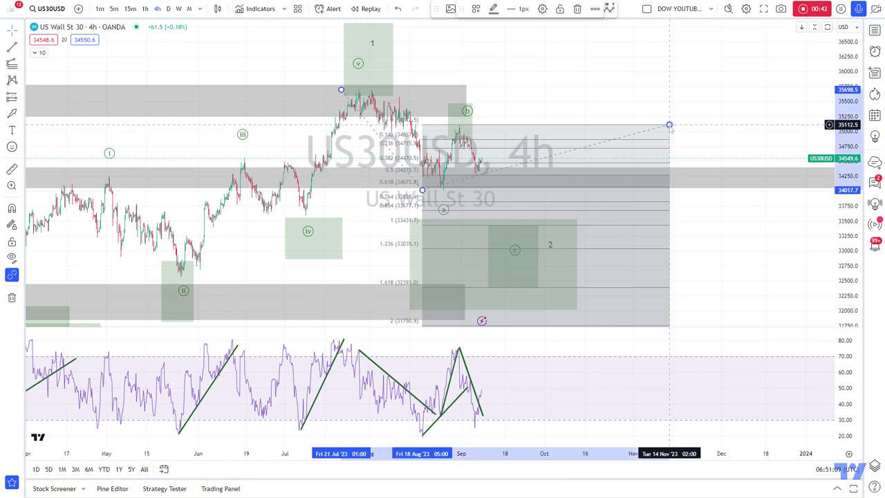
pyautogui.press('Delete')
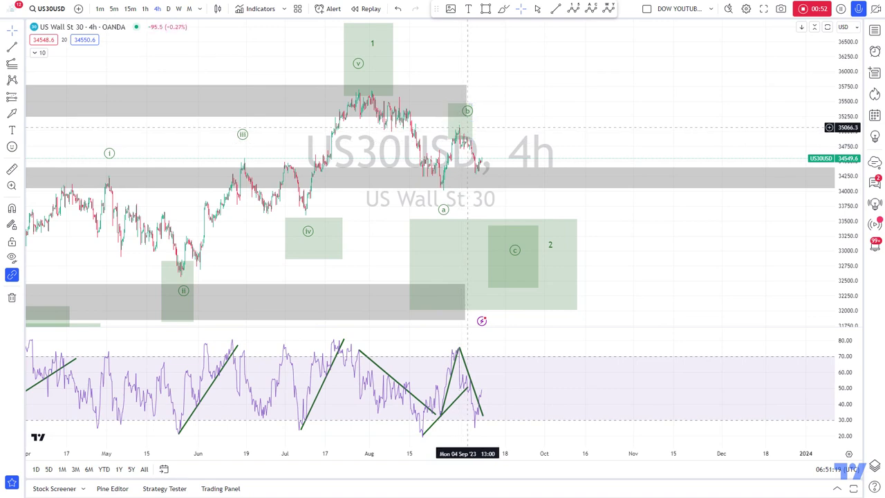
# Examine the wave b target zones on the 4-hour and 1-hour charts, along with the small box inside the (x) zone
pyautogui.click(473, 123)
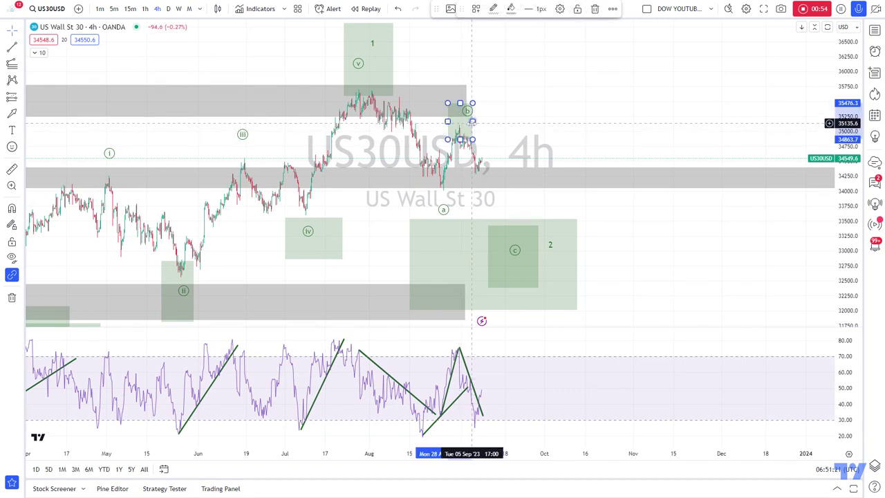
pyautogui.click(540, 127)
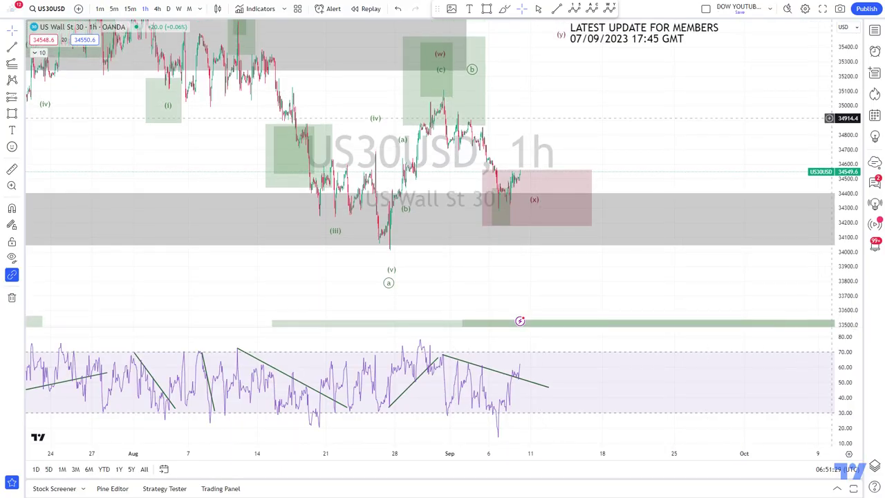
pyautogui.click(453, 83)
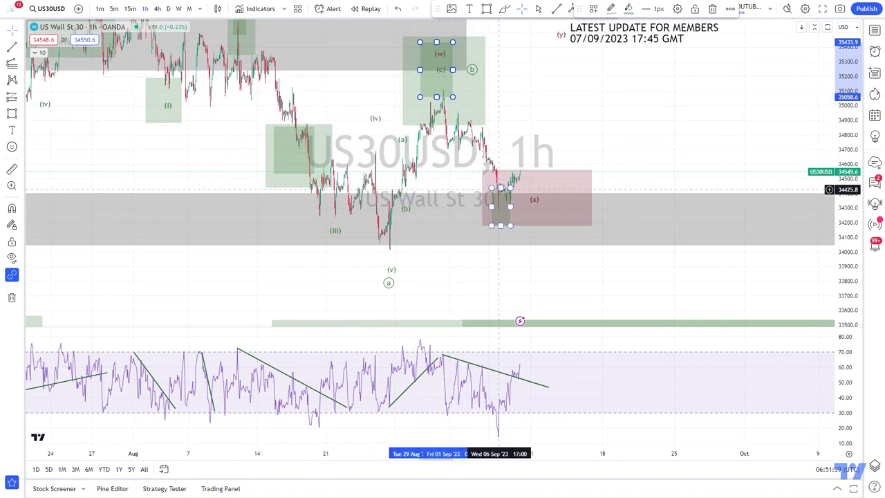
pyautogui.click(578, 122)
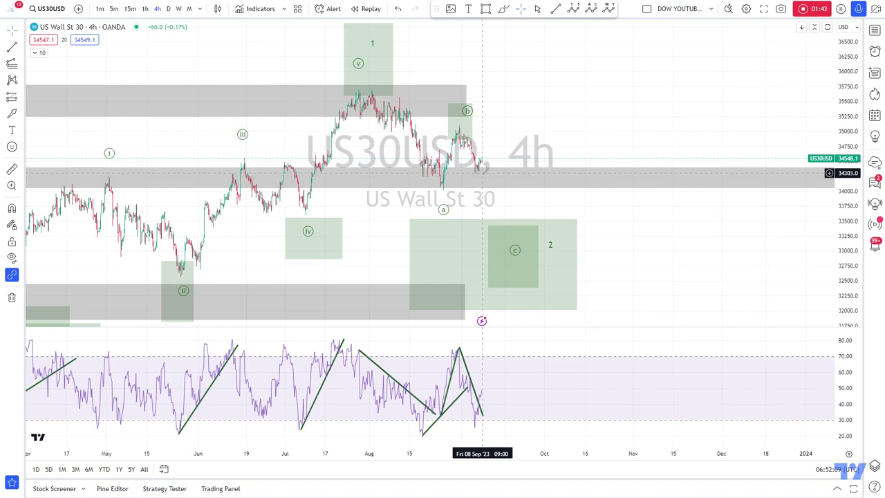
pyautogui.click(468, 135)
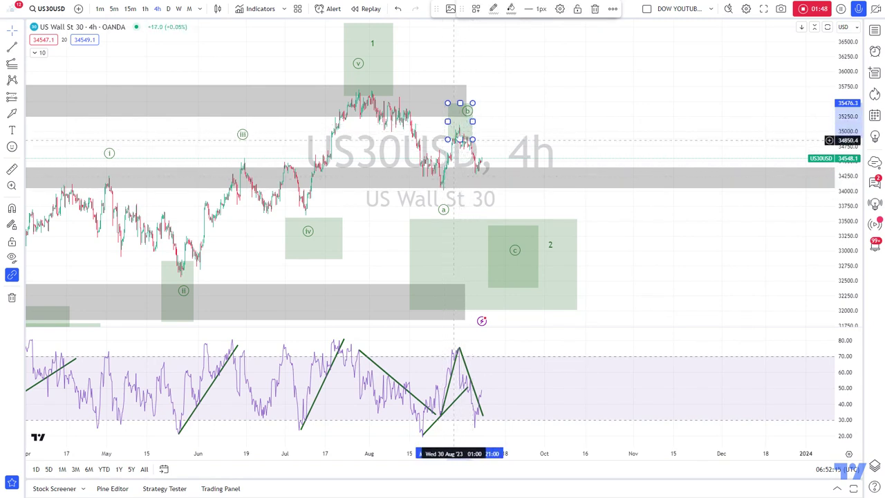
pyautogui.click(520, 132)
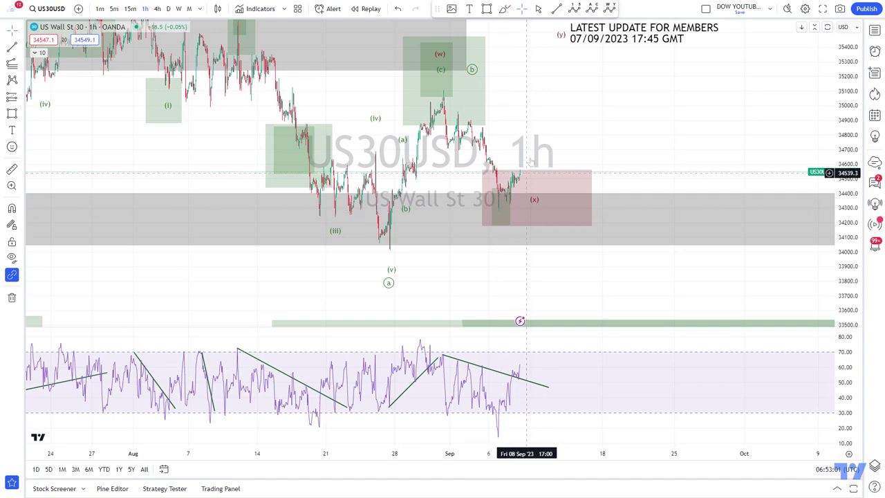
# On the 15-minute chart, move green wave iv to about 34,606 and wave v to about 34,176, both on 8 September
pyautogui.press('Up')
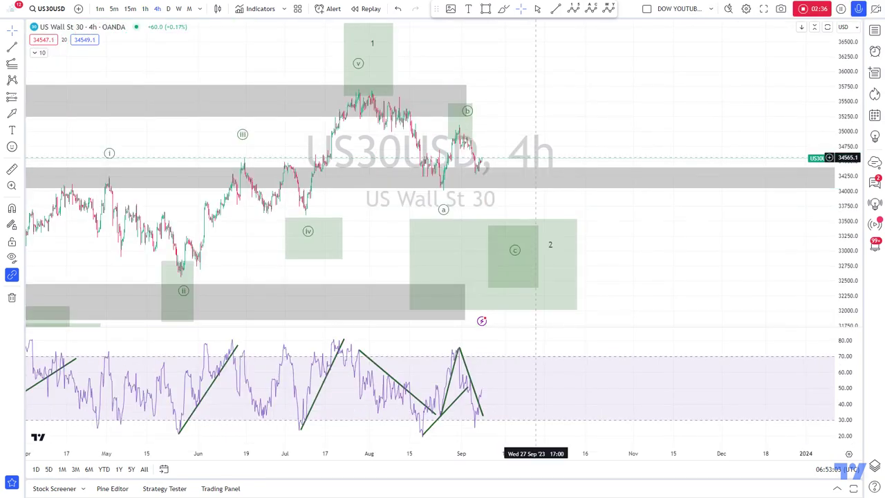
pyautogui.press('Down')
pyautogui.press('Down')
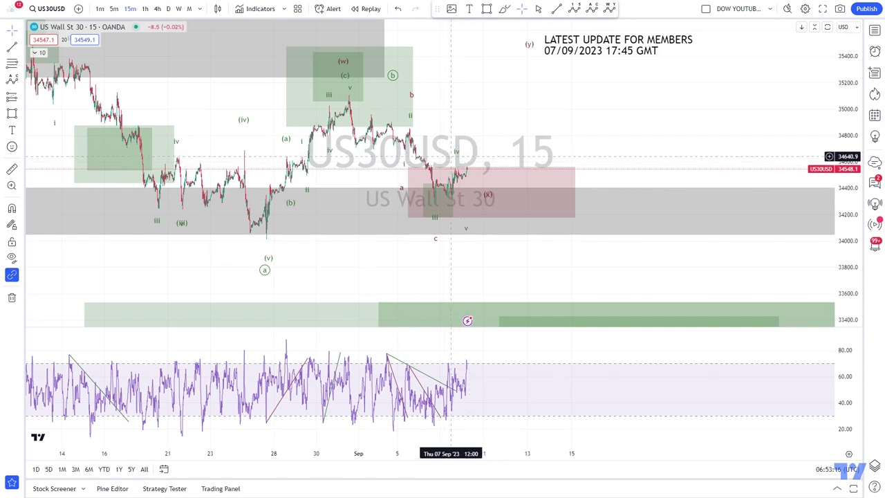
pyautogui.click(456, 158)
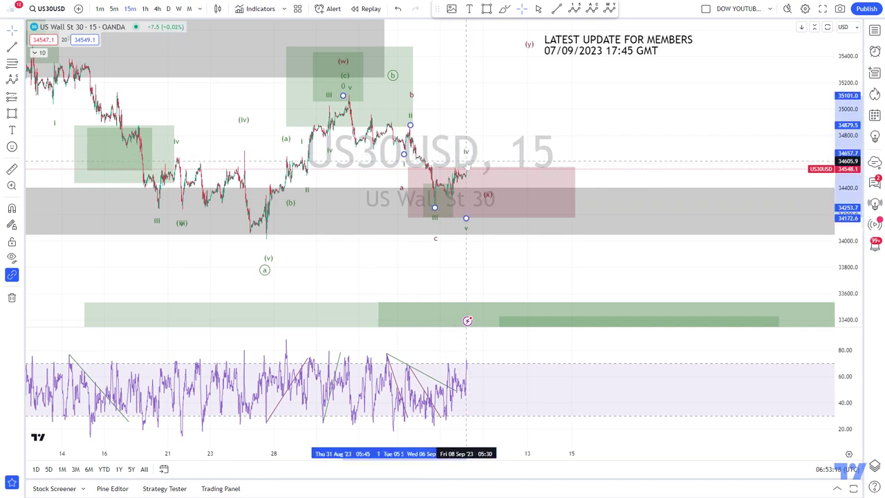
pyautogui.click(467, 162)
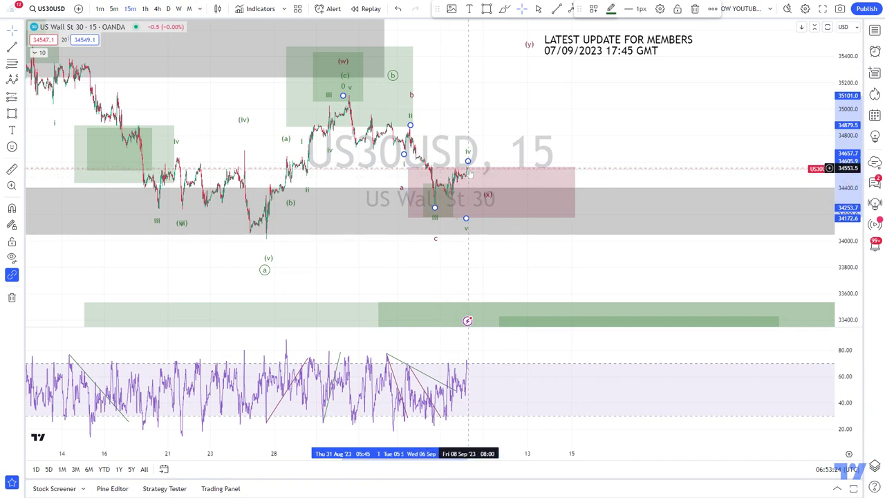
pyautogui.moveTo(465, 218); pyautogui.dragTo(475, 220)
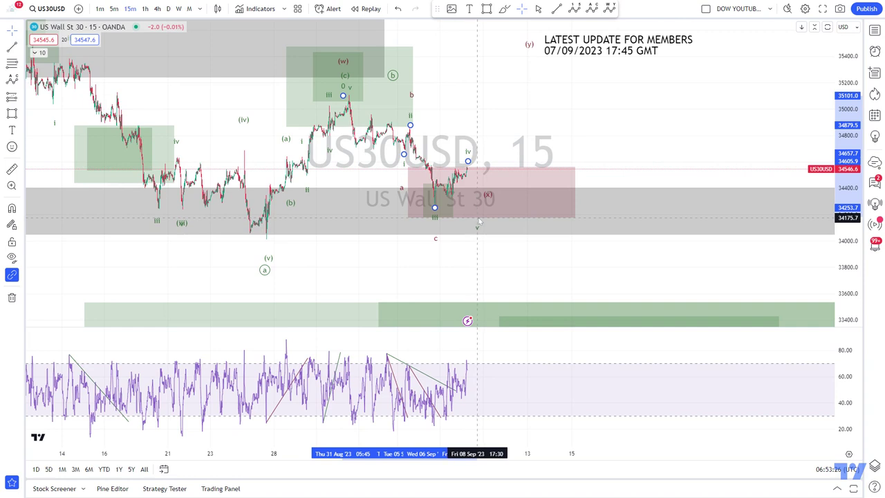
pyautogui.press('Escape')
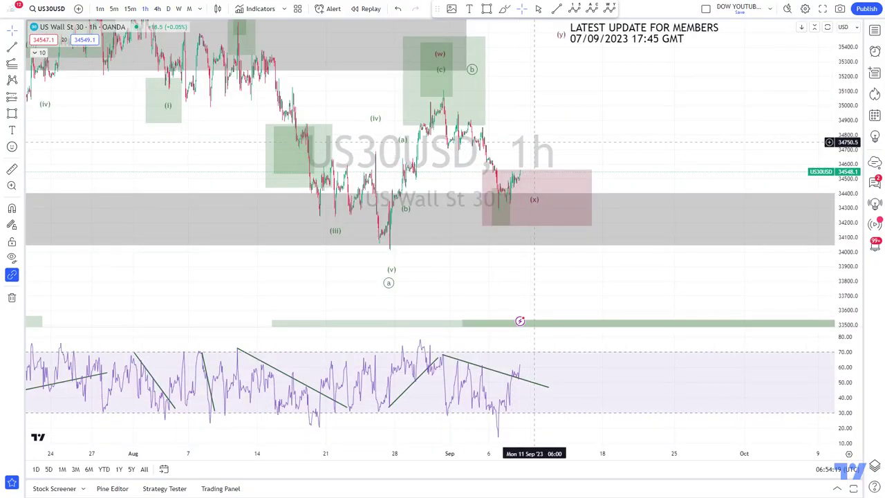
# On the 1-hour chart, move the circled b wave point beside the (y) label, at about 35,504 on 12 September
pyautogui.scroll(1, 533, 142)
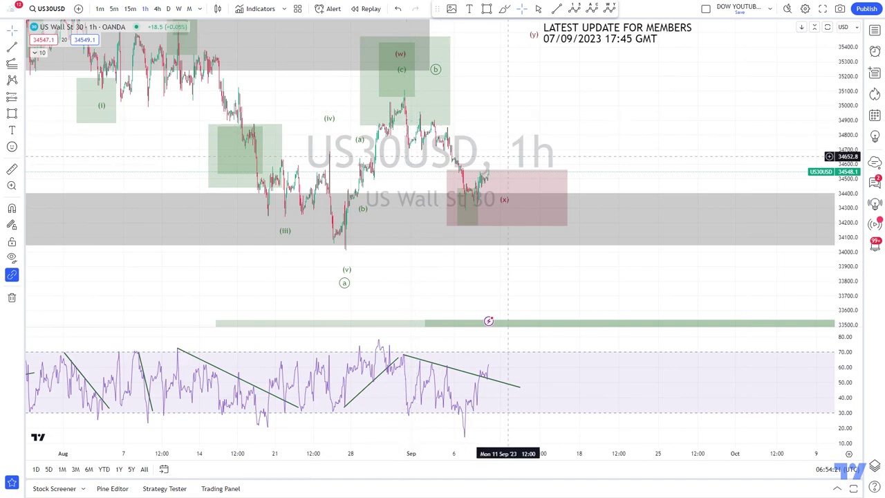
pyautogui.scroll(-1, 594, 123)
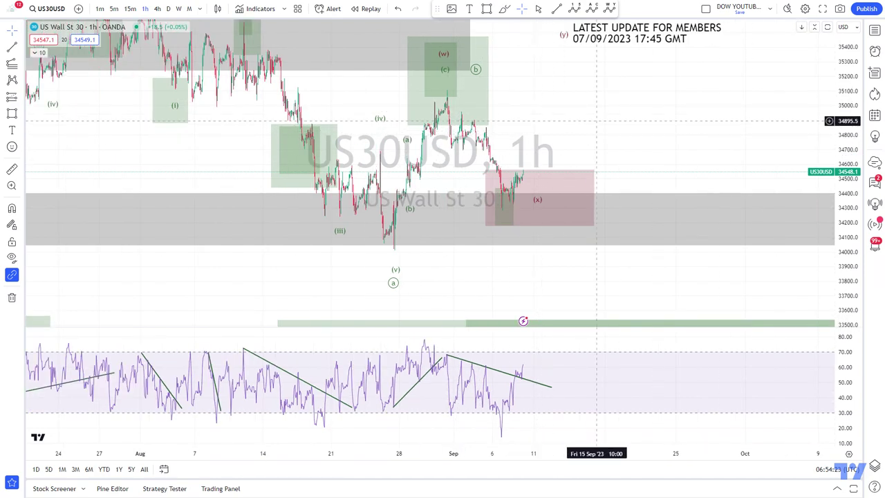
pyautogui.moveTo(597, 121); pyautogui.dragTo(569, 136)
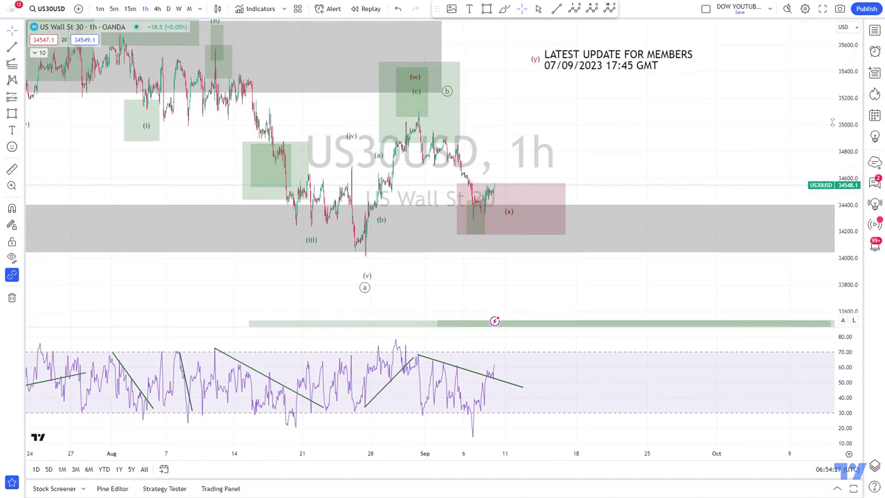
pyautogui.moveTo(561, 132); pyautogui.dragTo(539, 134)
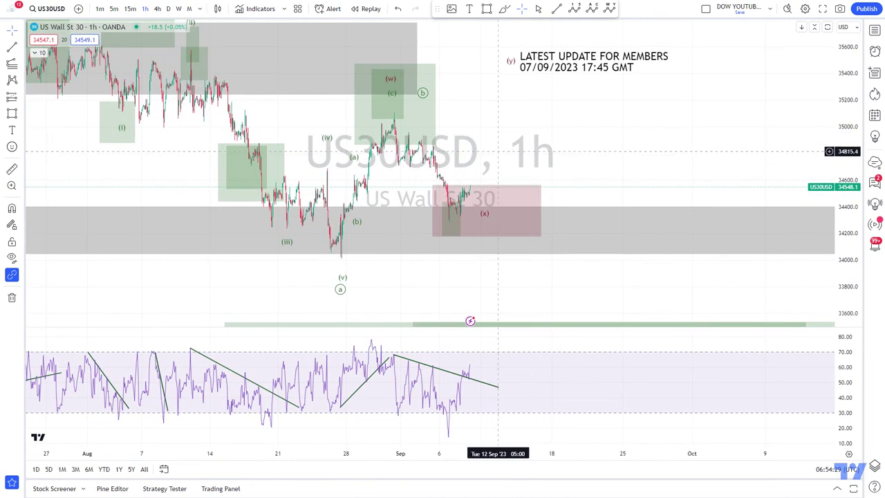
pyautogui.moveTo(422, 92); pyautogui.dragTo(403, 97)
pyautogui.click(409, 98)
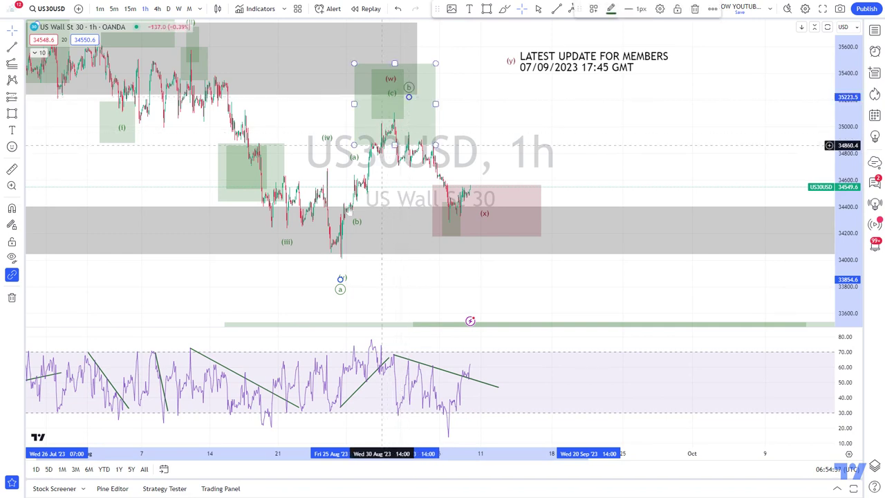
pyautogui.moveTo(409, 86); pyautogui.dragTo(505, 58)
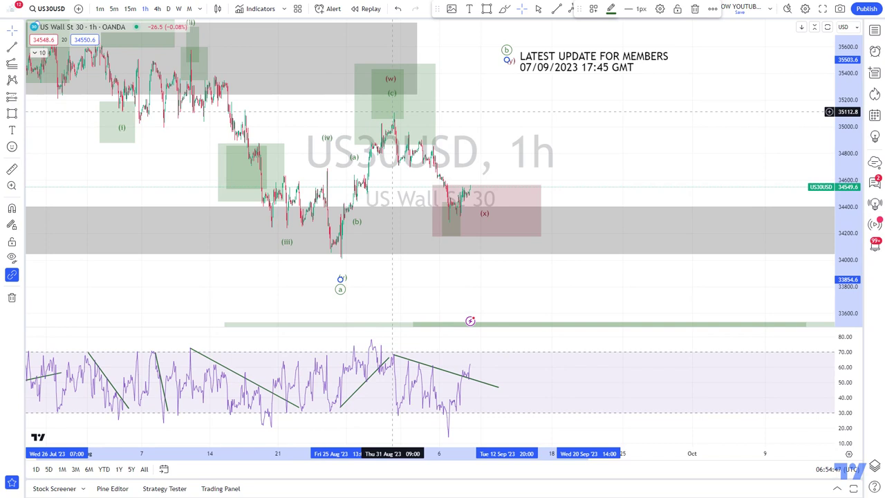
# Move the (x) wave point to the early September low at about 34,283 and the (y) point to about 35,279 on 12 September
pyautogui.click(465, 220)
pyautogui.click(454, 227)
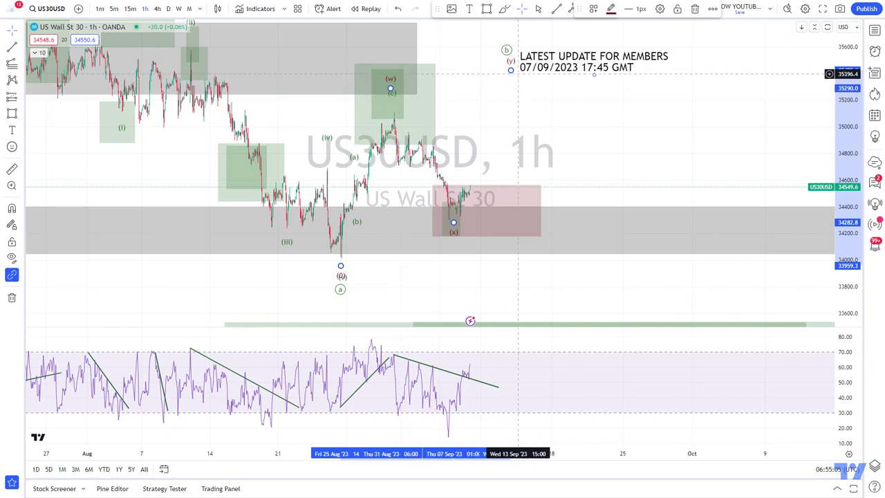
pyautogui.moveTo(510, 72); pyautogui.dragTo(505, 90)
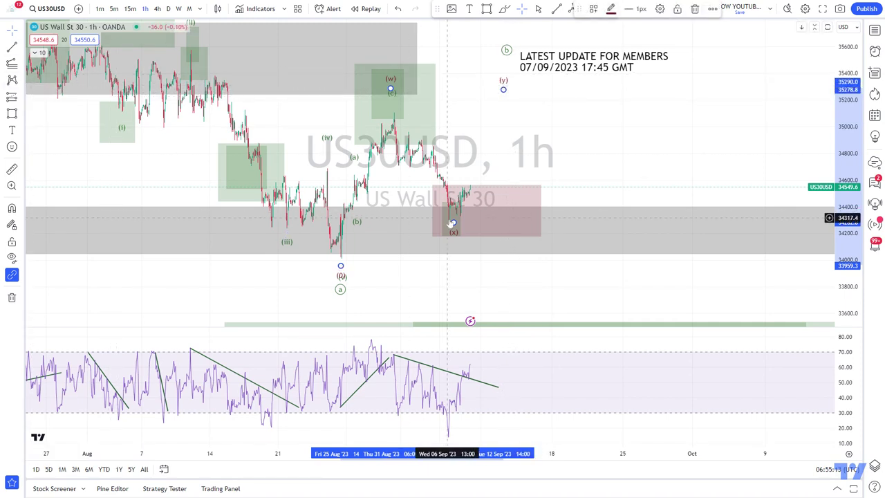
# Draw a trend-based Fib extension from about 34,010 at wave a's low to 35,106 at the (w) high and 34,279 at the (x) low
pyautogui.click(12, 64)
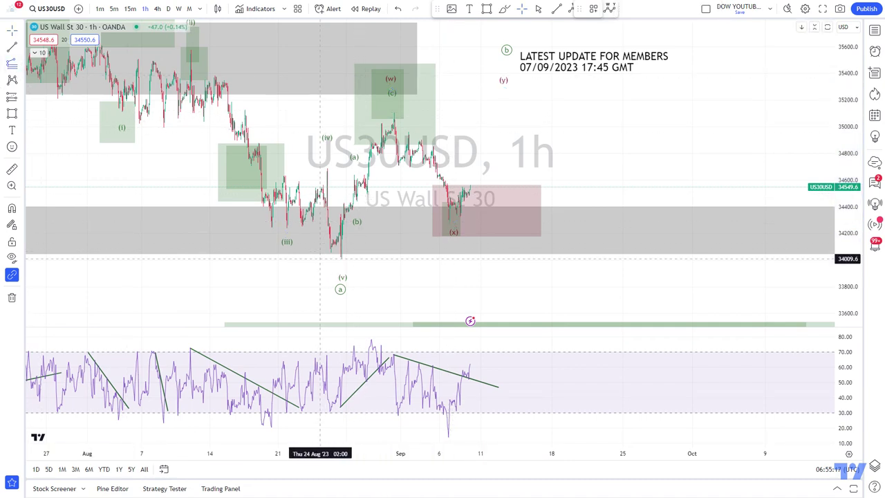
pyautogui.click(319, 258)
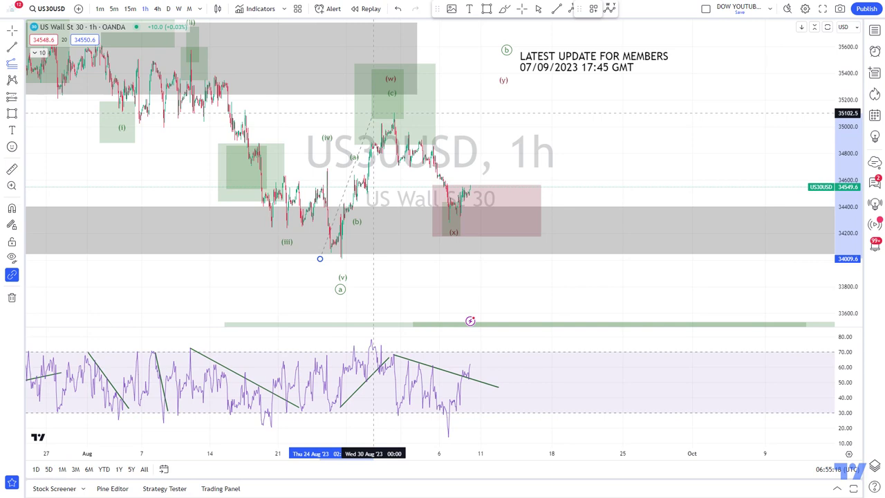
pyautogui.click(373, 112)
pyautogui.click(638, 222)
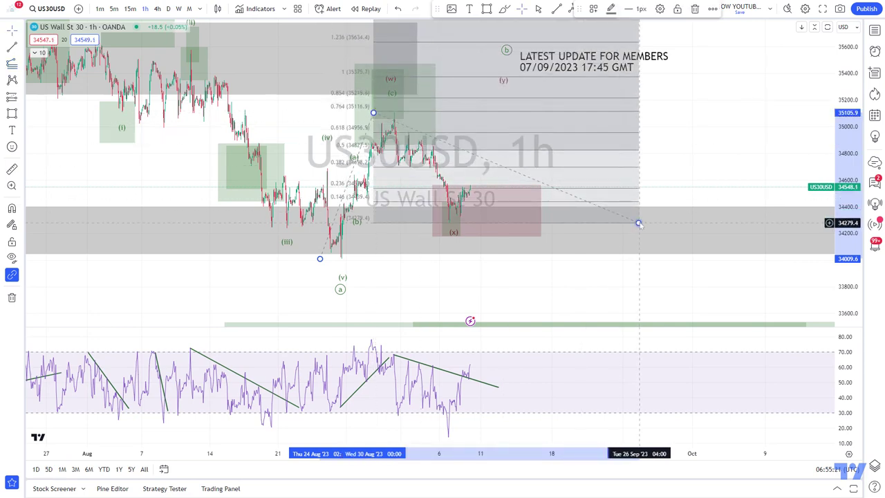
# Draw a target rectangle over 11–13 September from the extension's 1 level at 35,375.7 up to about the 1.618 level
pyautogui.click(487, 9)
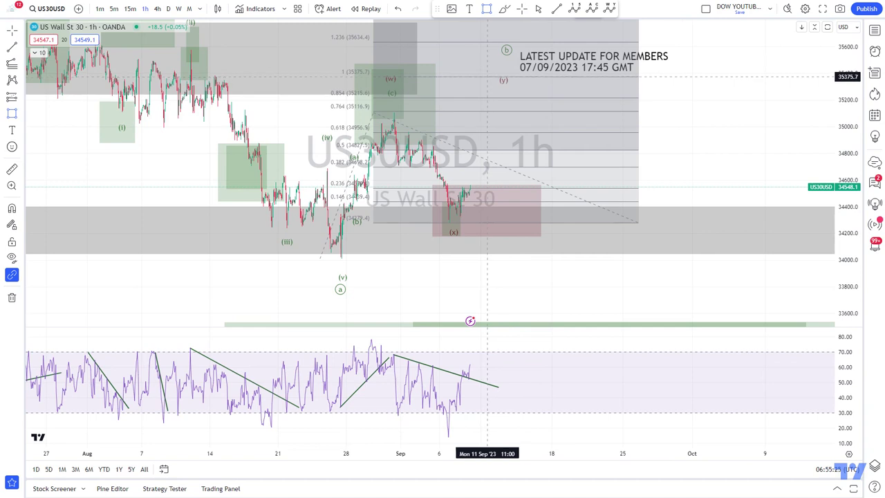
pyautogui.click(486, 76)
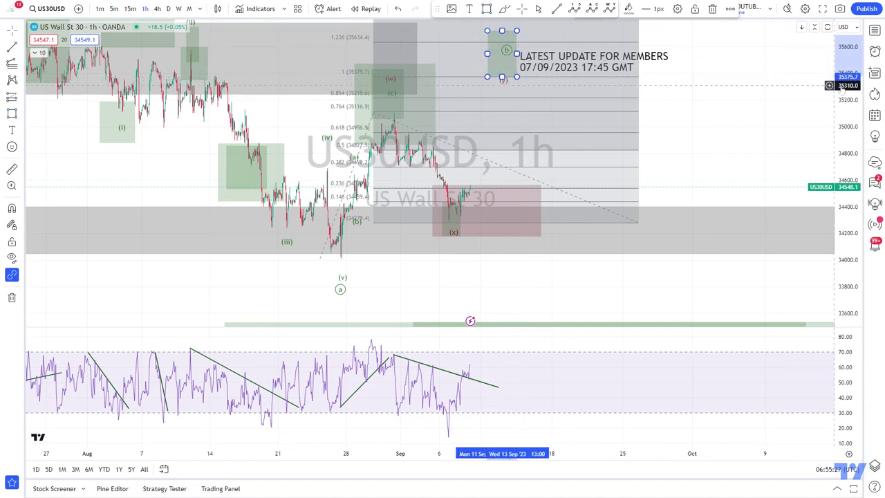
pyautogui.click(517, 29)
pyautogui.moveTo(558, 112); pyautogui.dragTo(535, 174)
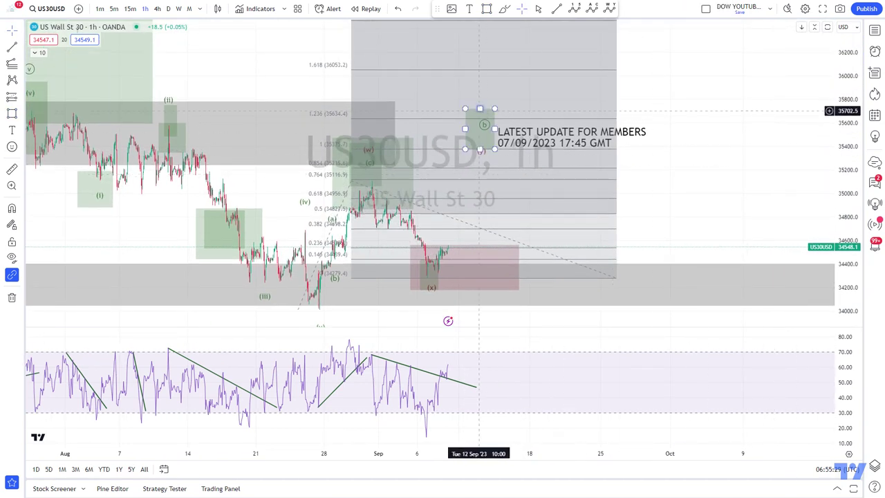
pyautogui.moveTo(480, 109); pyautogui.dragTo(487, 72)
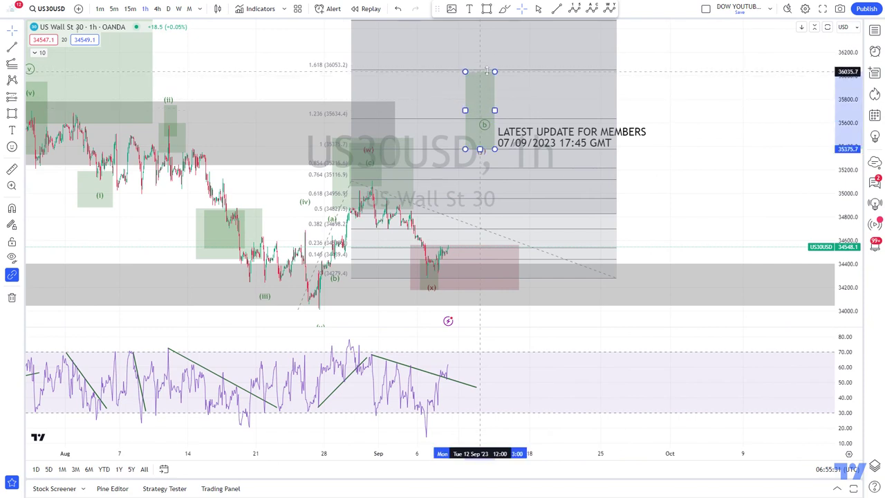
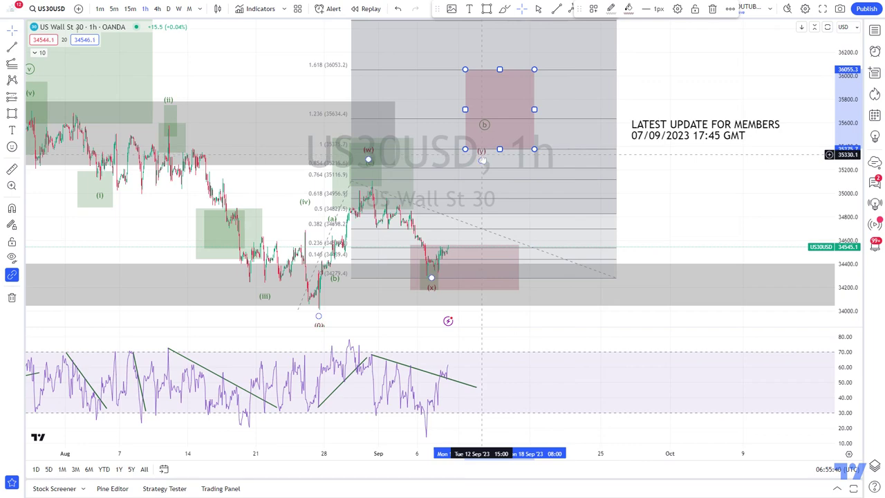
# Move the (y) wave point into the target rectangle and the circled b point back above the 1 September high, at about 35,314
pyautogui.moveTo(481, 160); pyautogui.dragTo(497, 132)
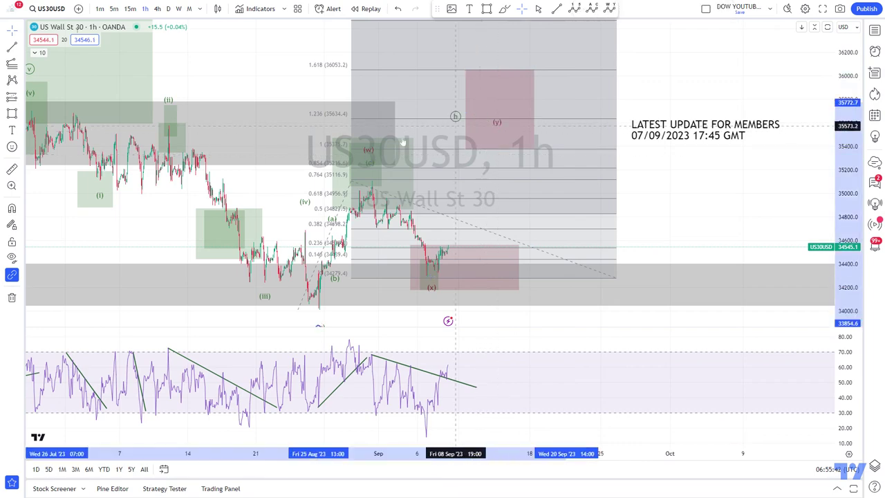
pyautogui.scroll(-2, 539, 153)
pyautogui.scroll(-1, 539, 153)
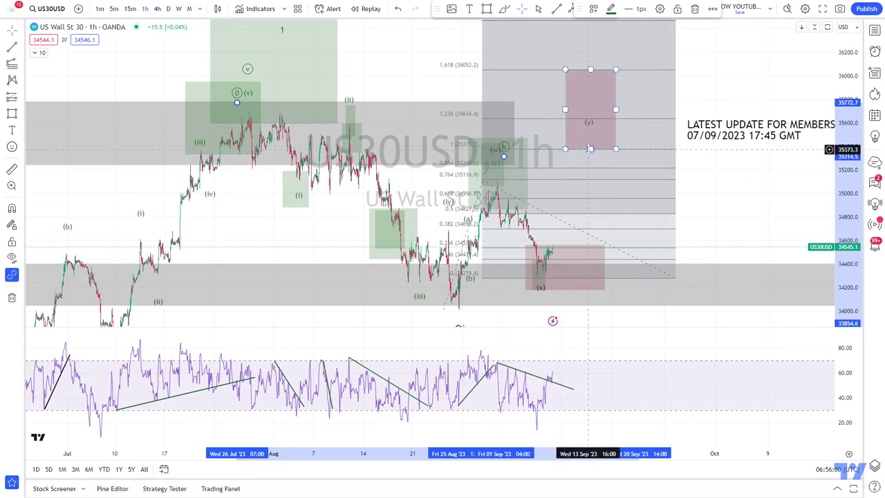
# Lower the upper edge of the (y) target rectangle to about 35,702 and delete the trend-based Fib extension
pyautogui.click(616, 148)
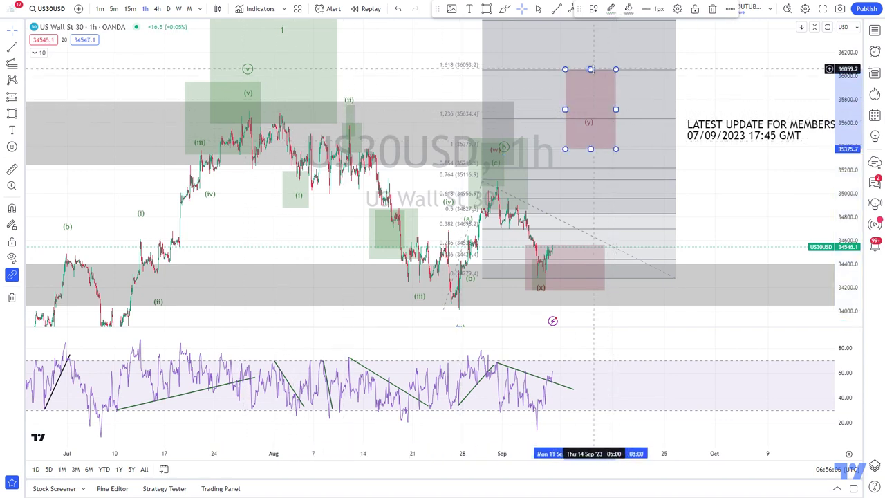
pyautogui.moveTo(591, 70); pyautogui.dragTo(595, 111)
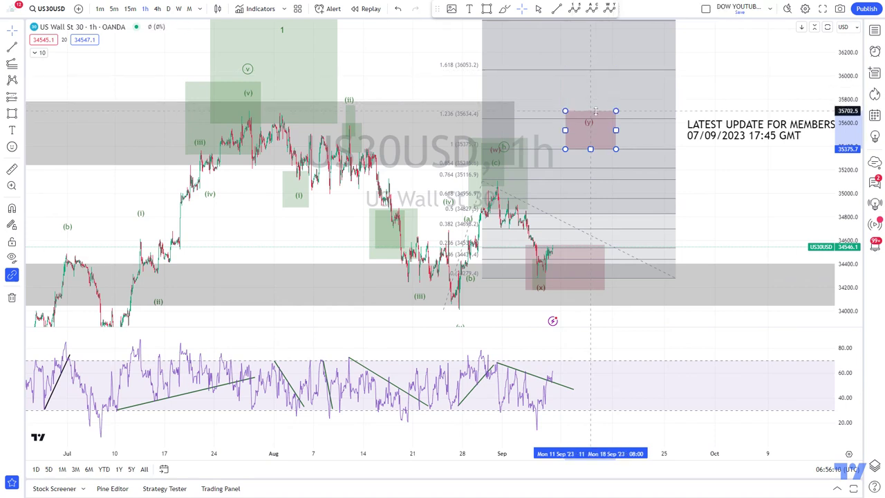
pyautogui.click(675, 279)
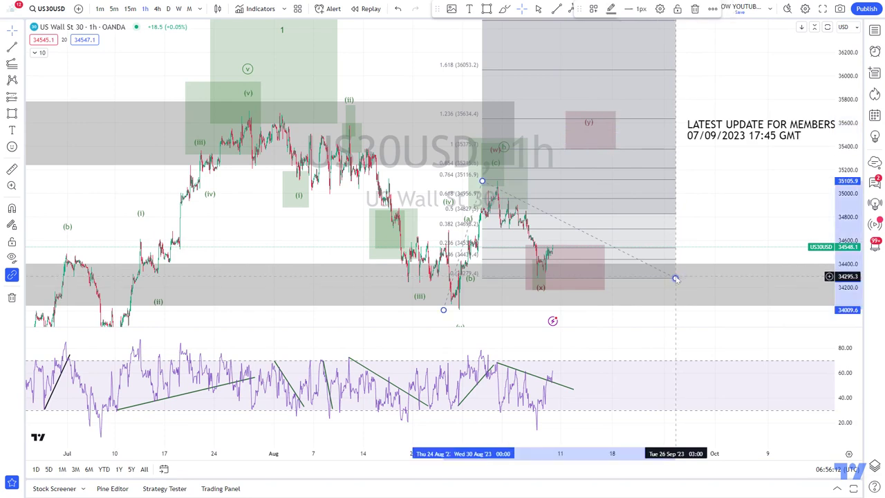
pyautogui.press('Delete')
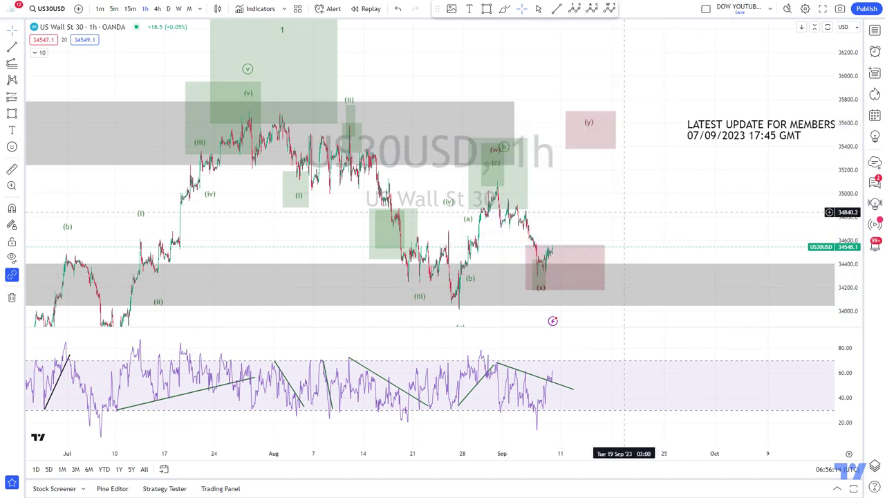
# Compare the wave count on the 1-hour and 4-hour charts and examine the (x) and (y) target rectangles on the 1-hour chart
pyautogui.moveTo(615, 206)
pyautogui.mouseDown()
pyautogui.moveTo(591, 153)
pyautogui.moveTo(572, 151)
pyautogui.mouseUp()
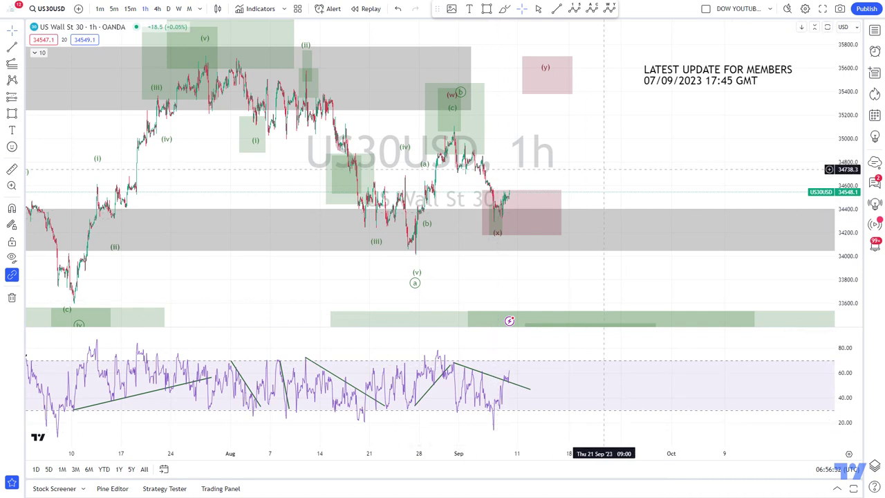
pyautogui.press(',')
pyautogui.press('.')
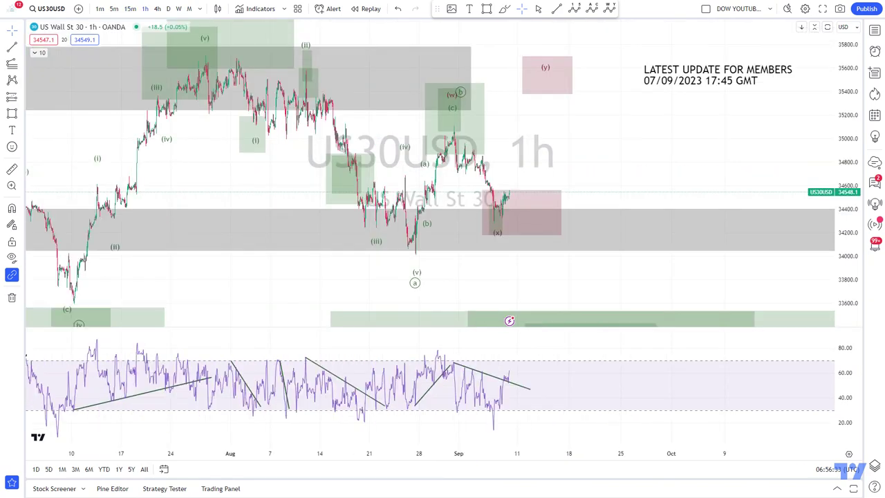
pyautogui.press('.')
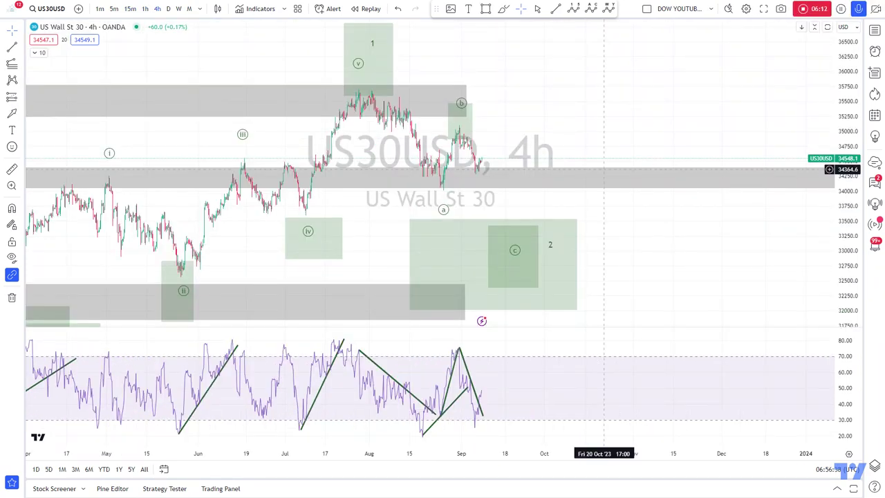
pyautogui.press(',')
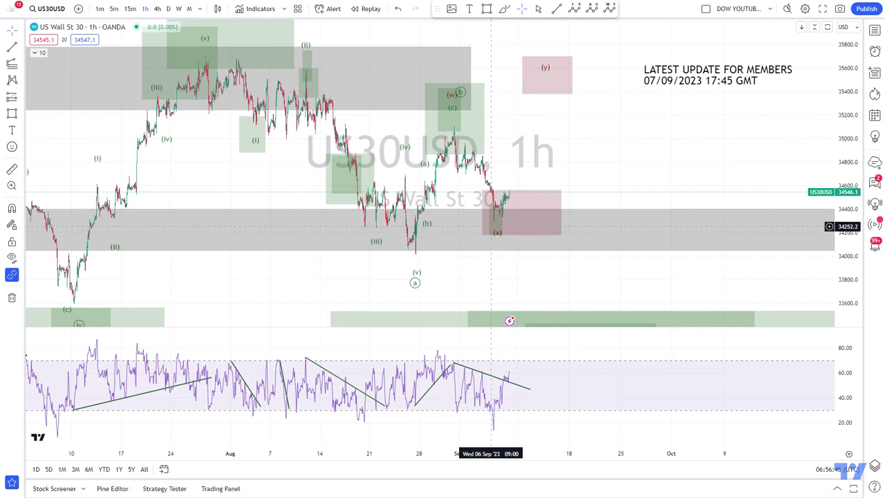
pyautogui.click(495, 232)
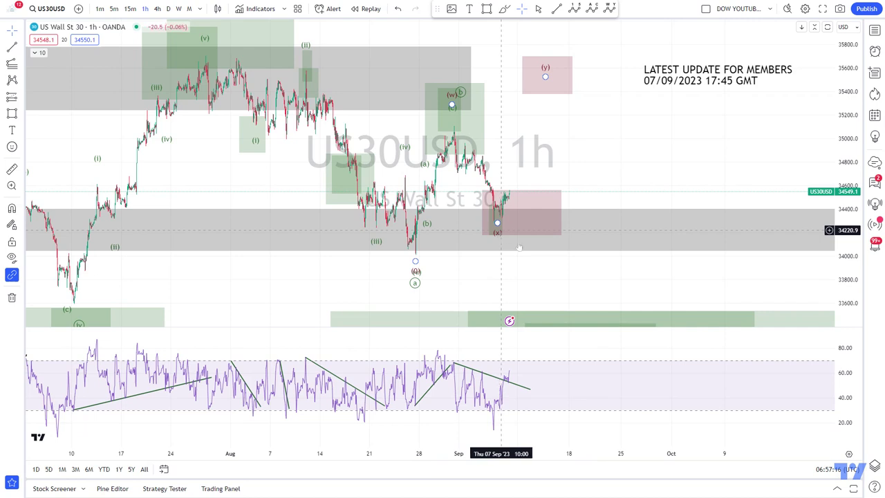
pyautogui.moveTo(573, 279); pyautogui.dragTo(563, 270)
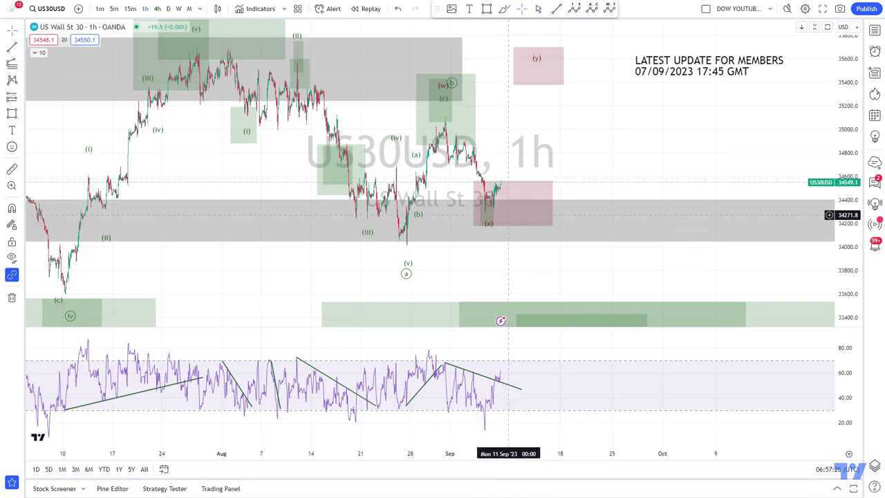
pyautogui.click(552, 203)
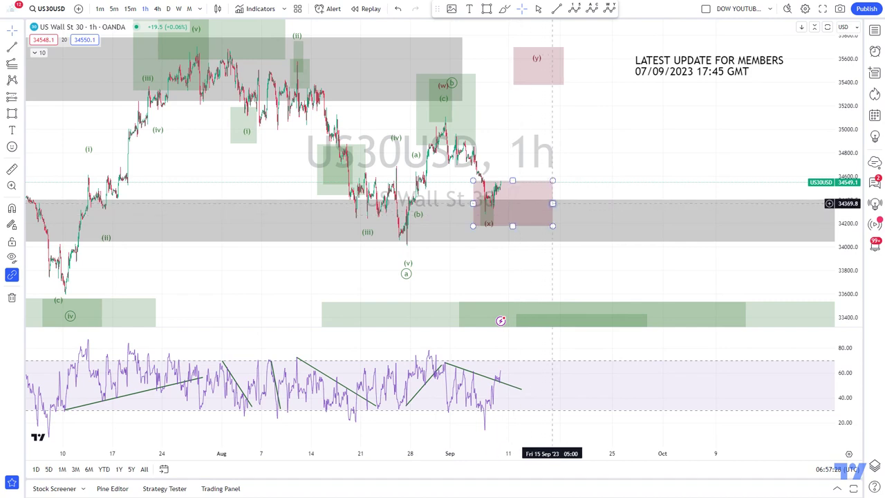
pyautogui.click(552, 203)
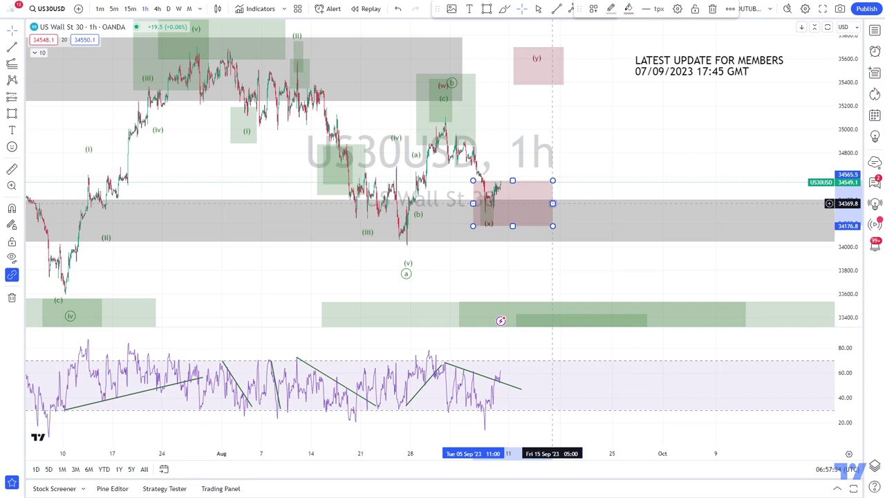
pyautogui.click(563, 65)
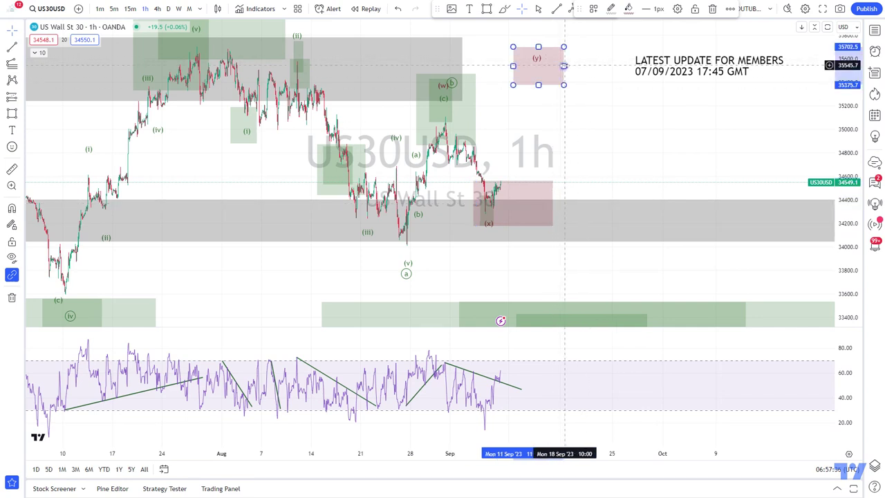